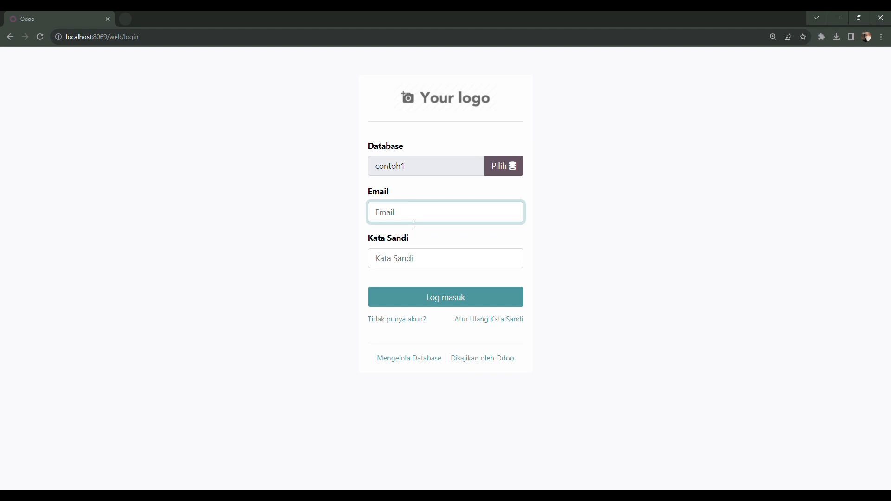
Step: Log in to Odoo with the saved login e-mail and the account password
click(436, 247)
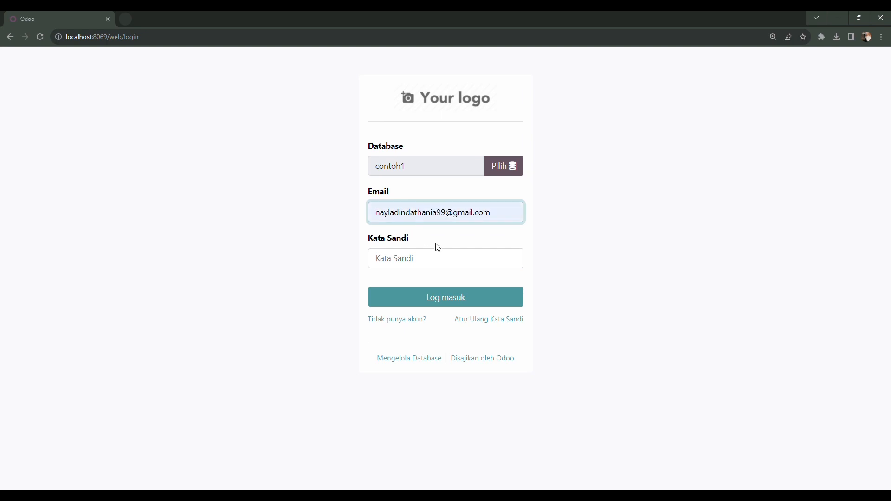
click(431, 262)
text(•)
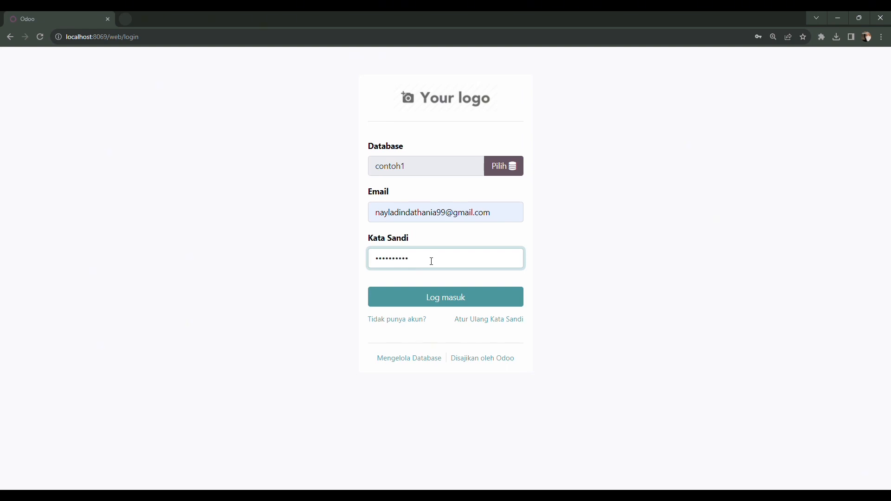
key(Return)
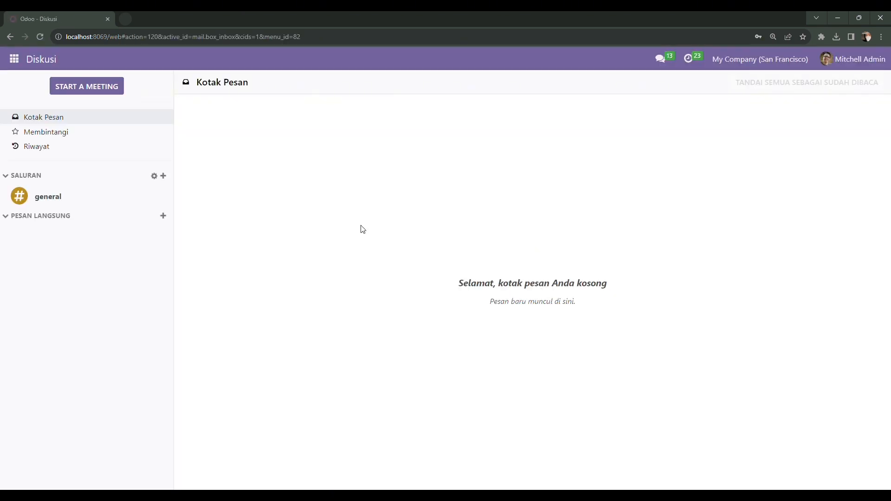
Step: Open the POS app and start a new session for the Shop
click(15, 59)
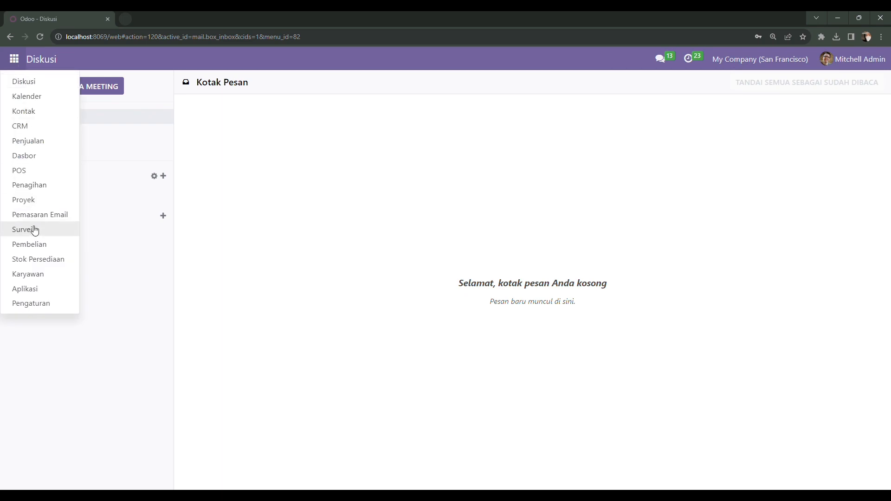
click(39, 288)
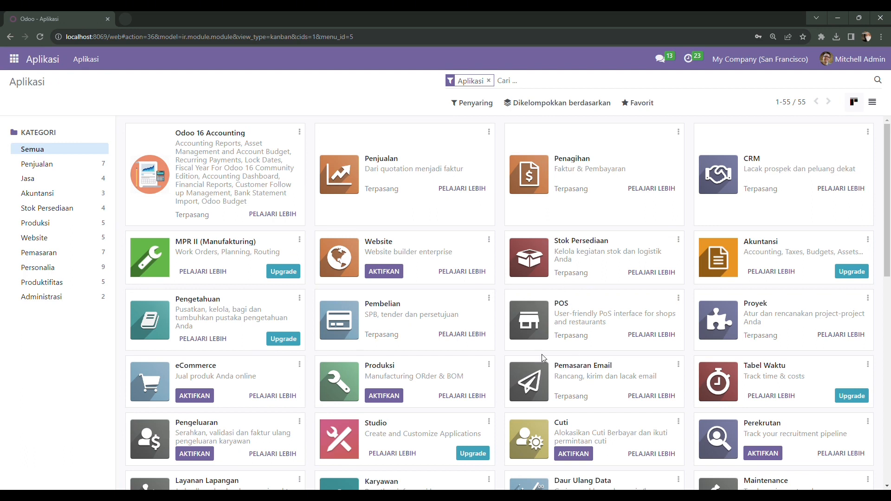
click(14, 59)
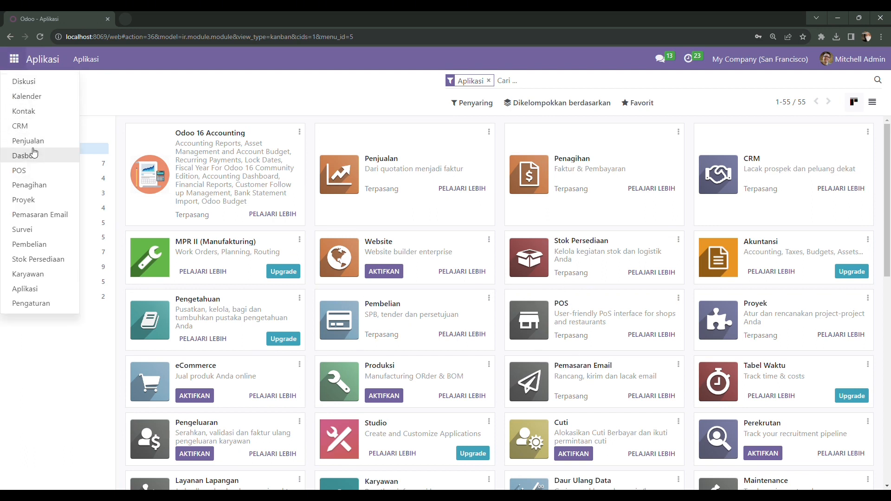
click(47, 171)
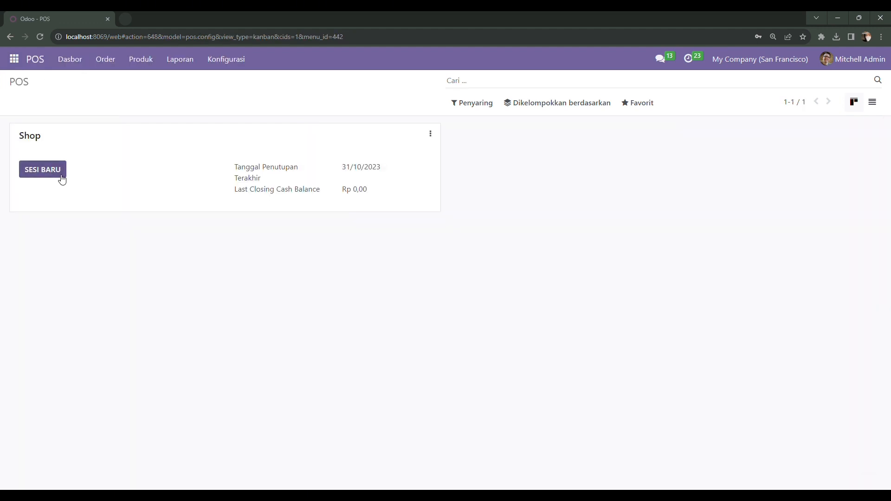
click(60, 177)
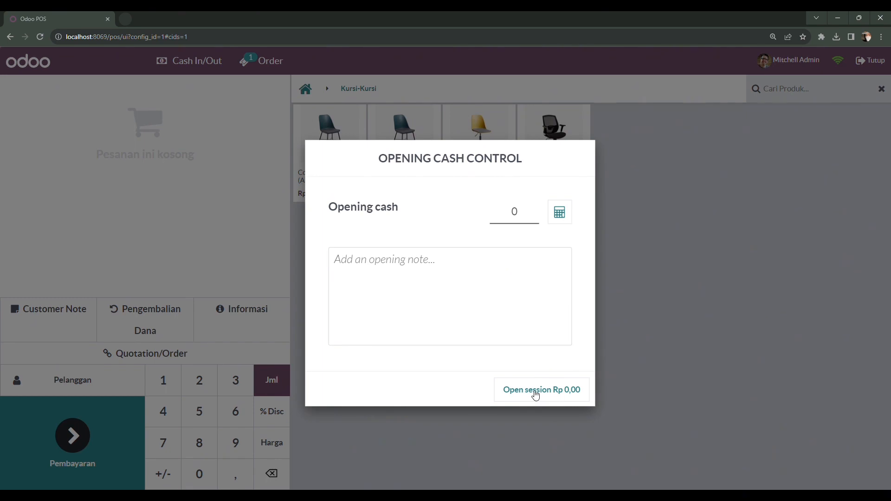
Step: Open the session with zero cash, then add Lampu Kantor, Kursi Kantor and three Magnetic Boards
click(535, 392)
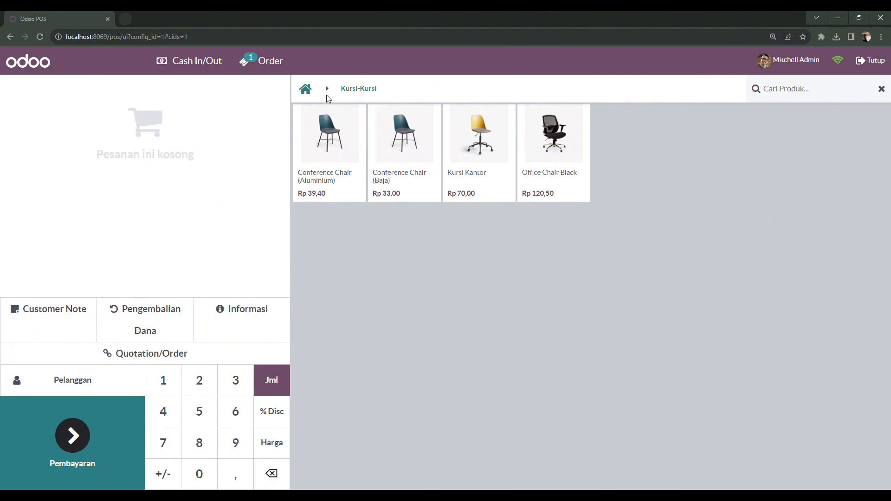
click(307, 91)
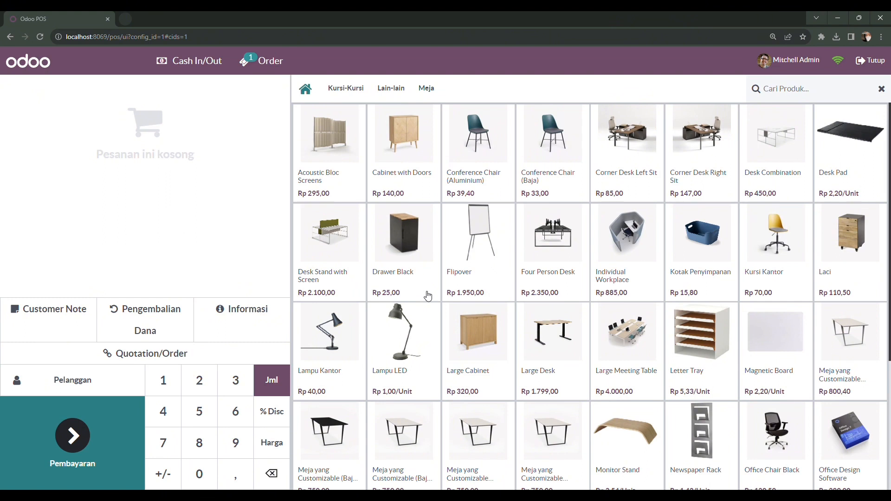
click(342, 336)
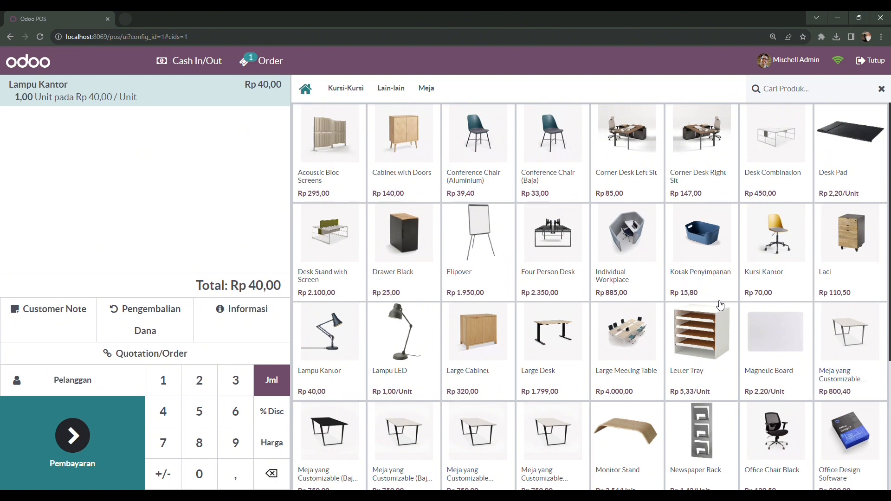
click(786, 268)
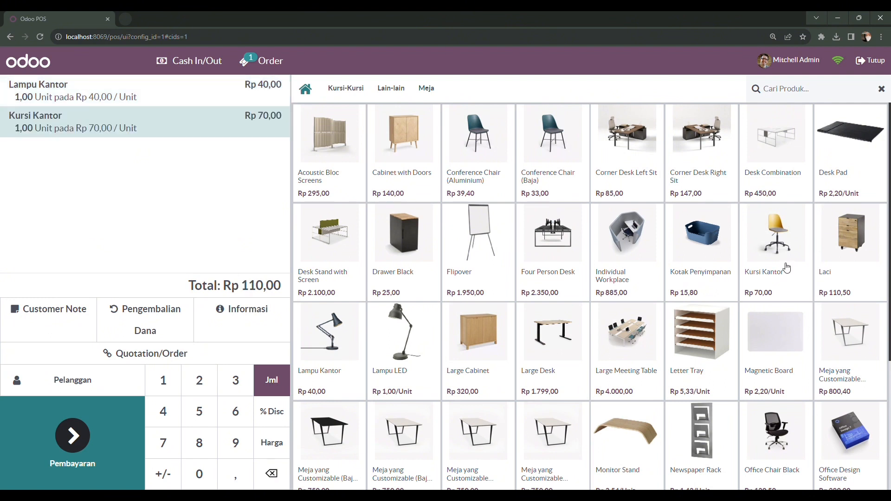
click(766, 347)
click(766, 346)
click(765, 347)
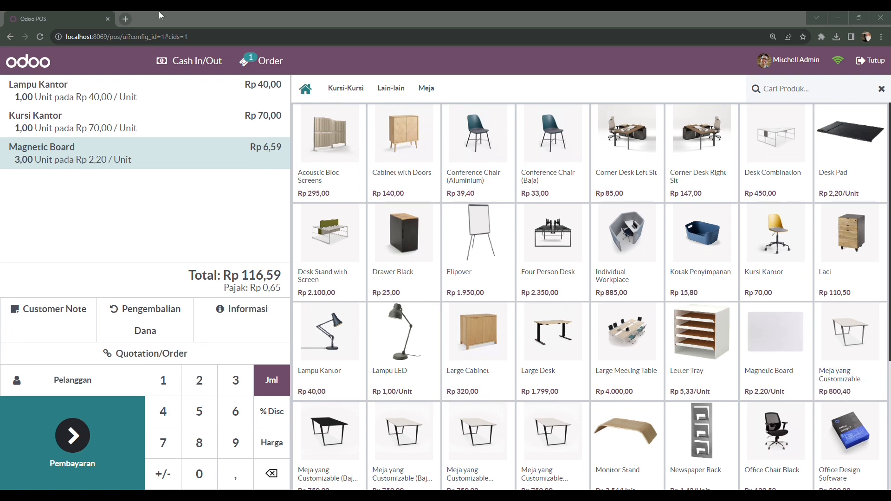
click(129, 18)
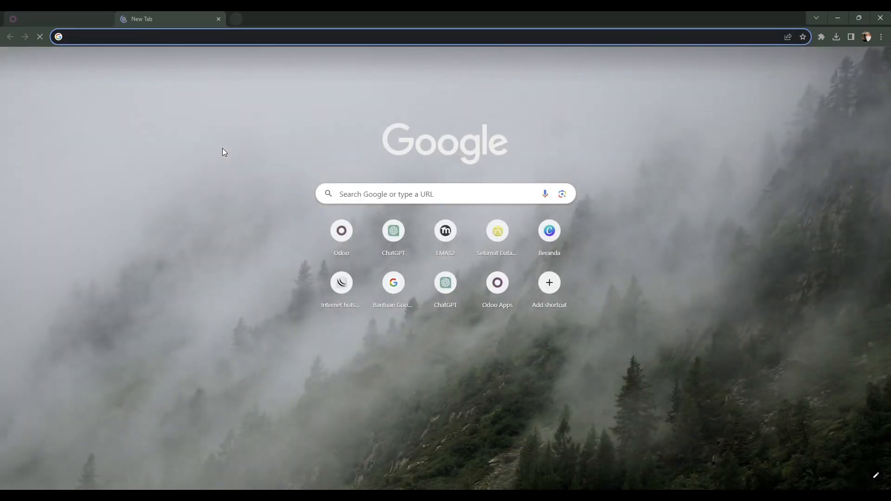
text(go)
key(Return)
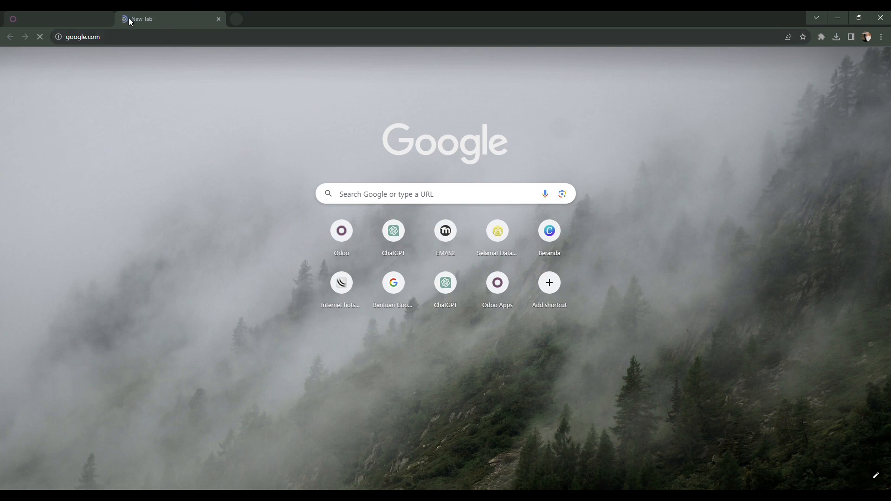
click(219, 19)
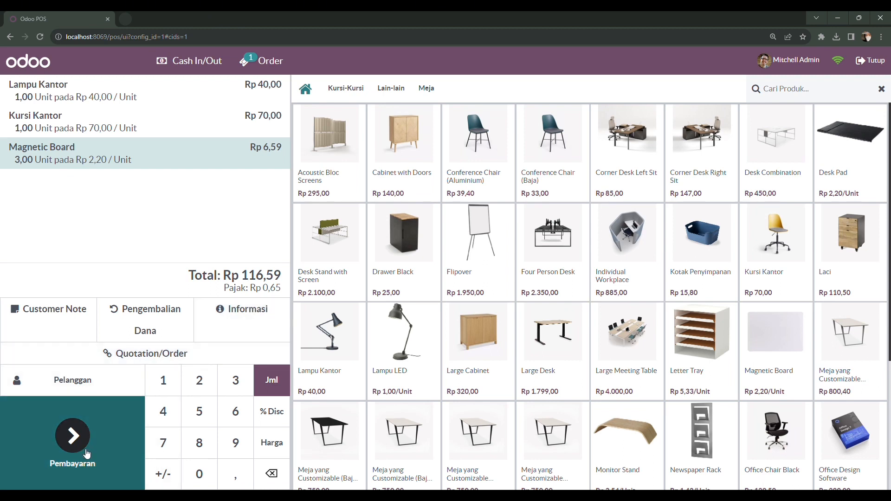
Step: Pay the Rp 116,59 order fully in cash (Kas) and validate it
click(86, 453)
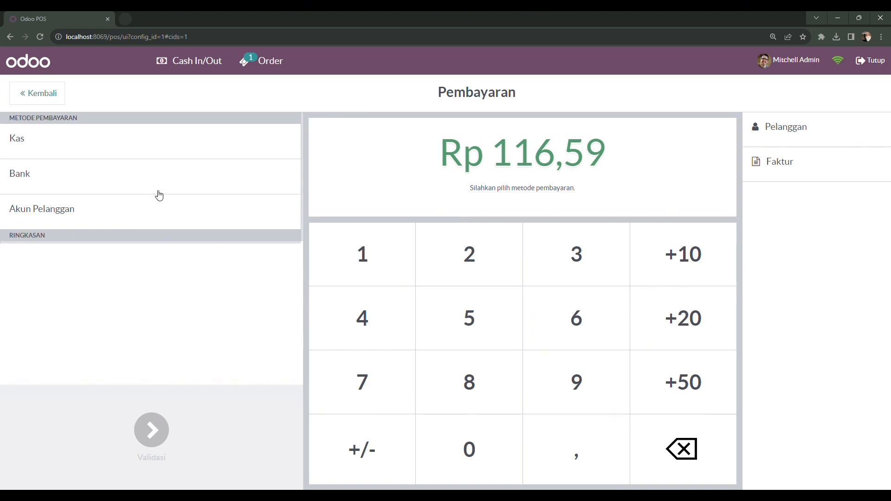
click(111, 150)
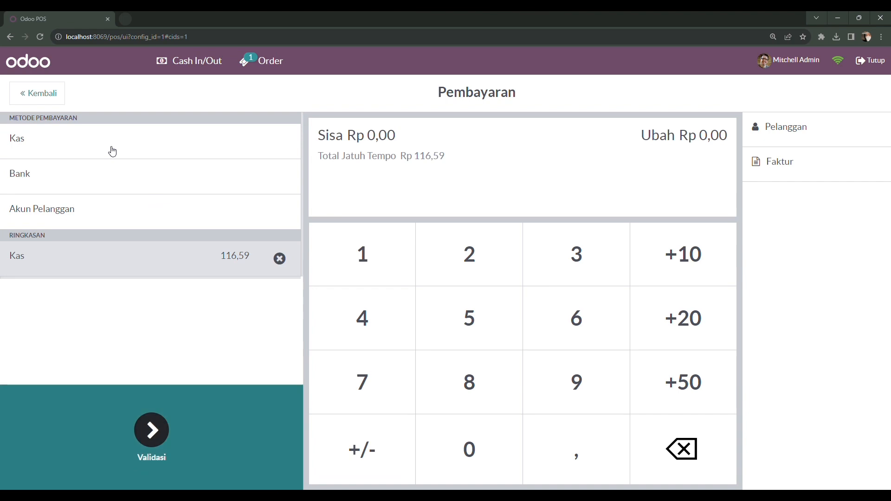
click(157, 430)
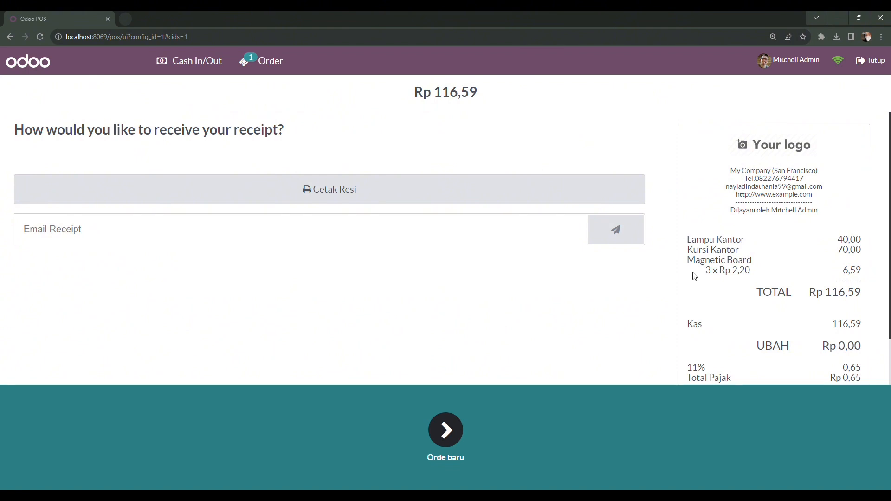
Step: Bring up the Closing Session summary showing 1 order of Rp 116,59
scroll(695, 276, down, 1)
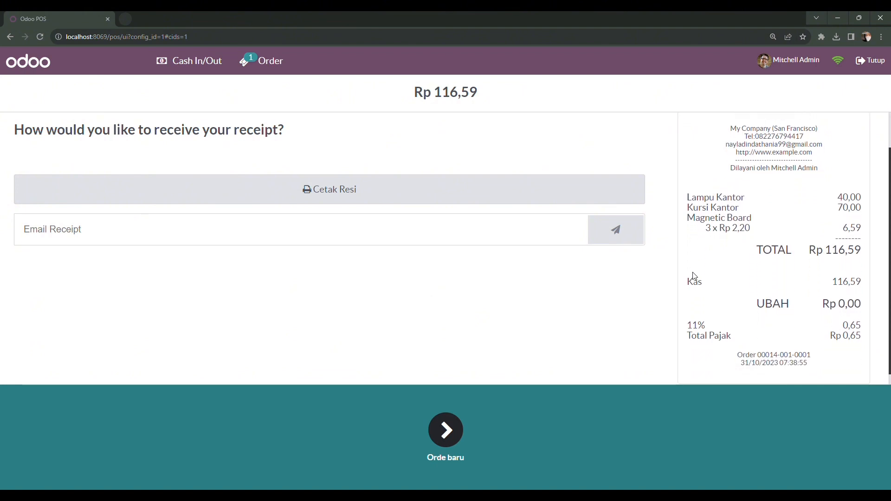
scroll(694, 277, down, 1)
scroll(695, 276, up, 2)
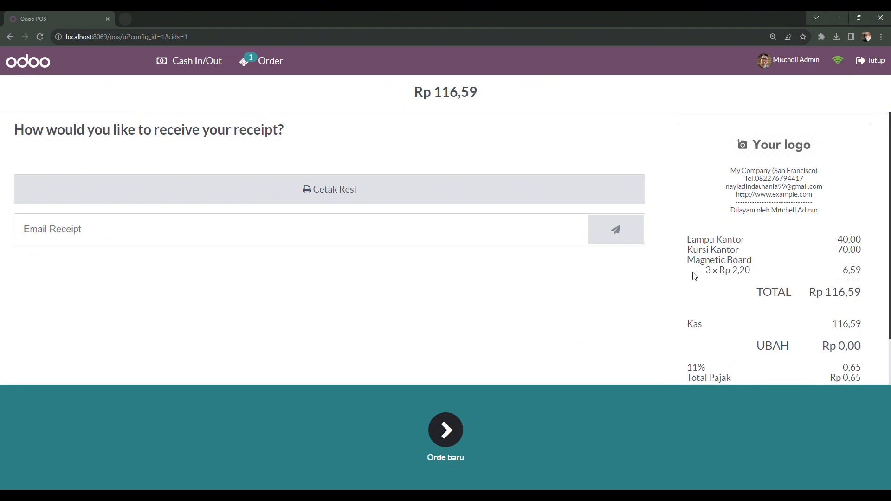
click(866, 62)
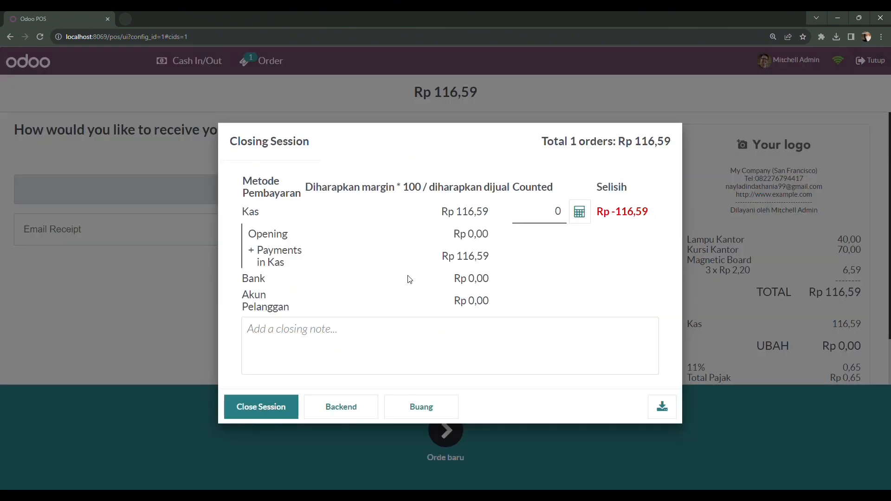
Step: Close the Shop session and accept the cash payments difference
click(284, 412)
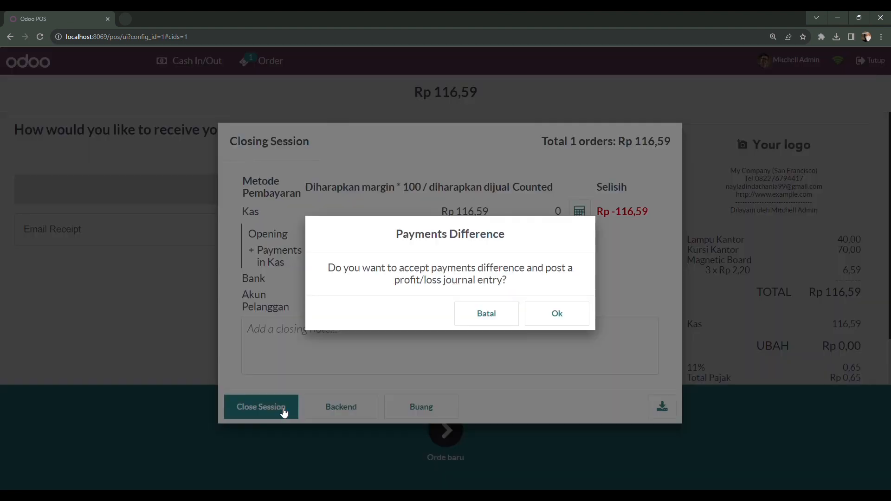
click(548, 317)
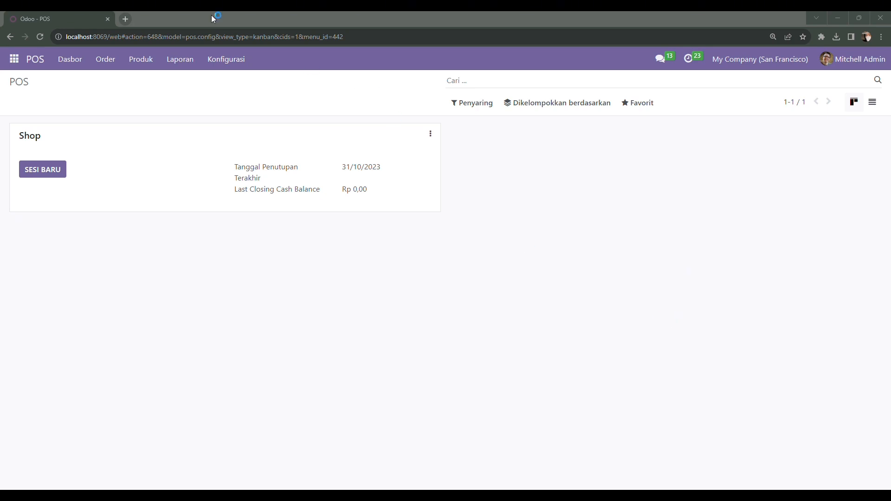
click(124, 20)
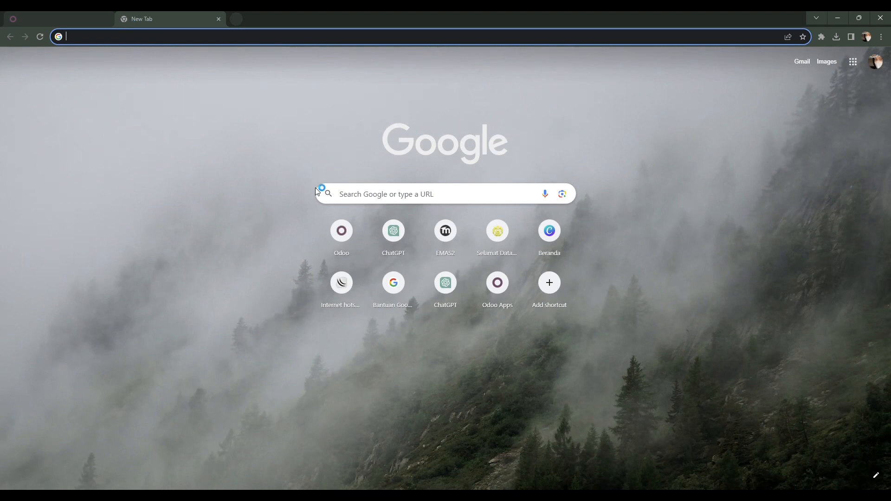
click(358, 201)
text(go)
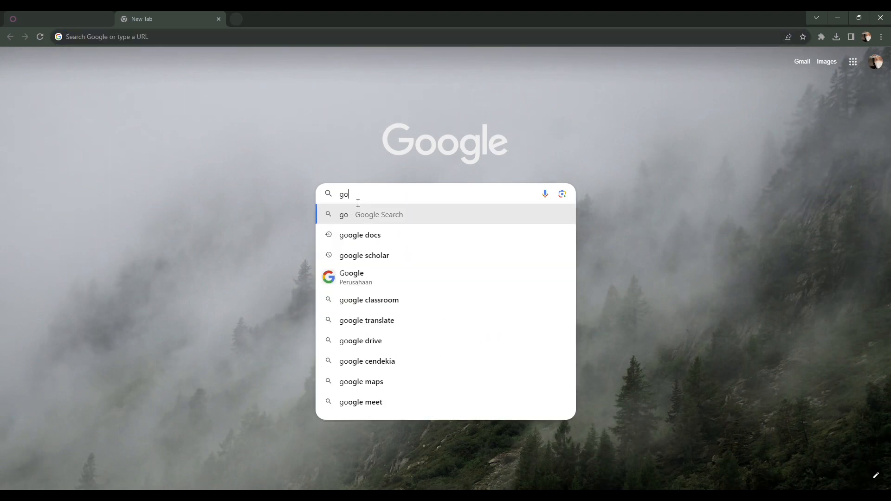
key(Return)
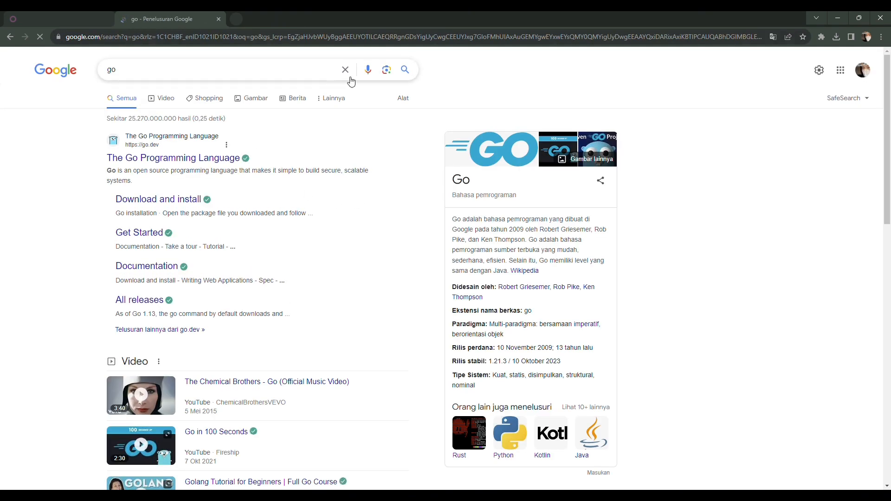
click(347, 72)
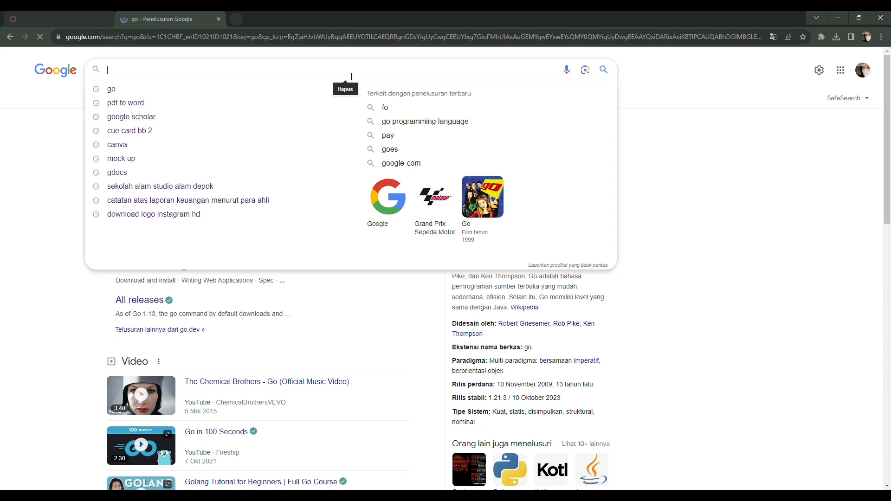
click(219, 19)
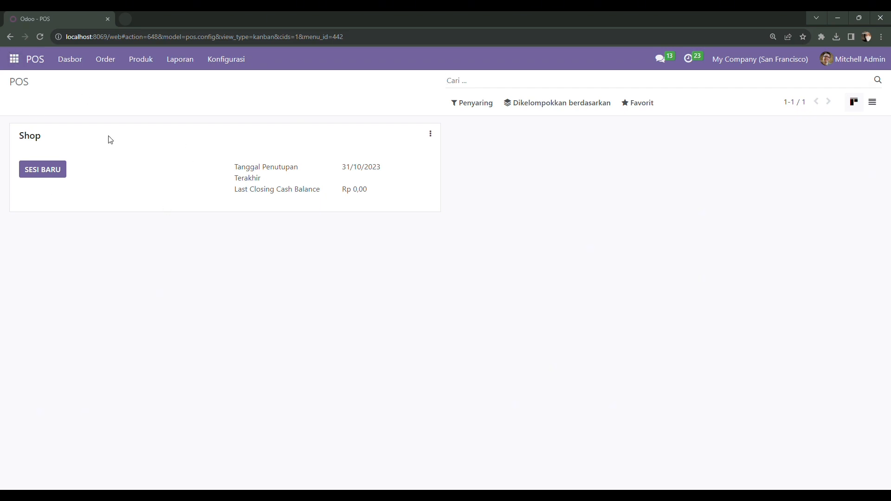
Step: Show all POS orders and check Shop/0016 for Rp 116,59 at the top
click(101, 63)
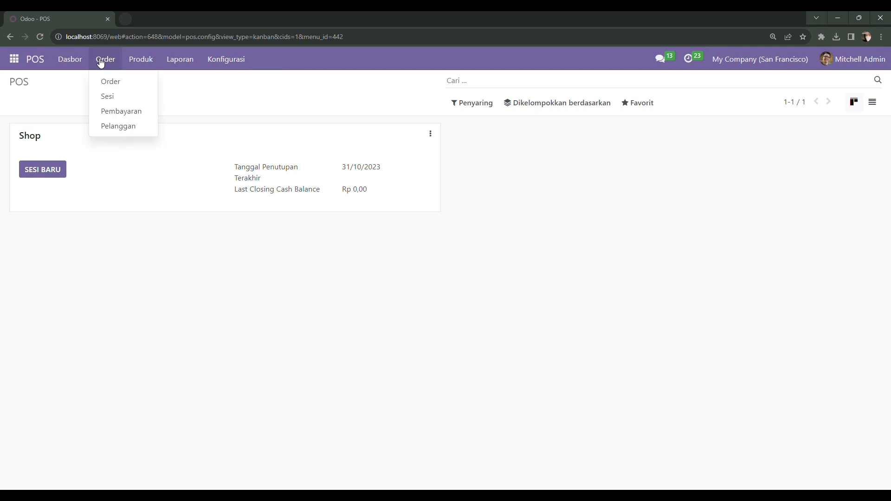
click(110, 83)
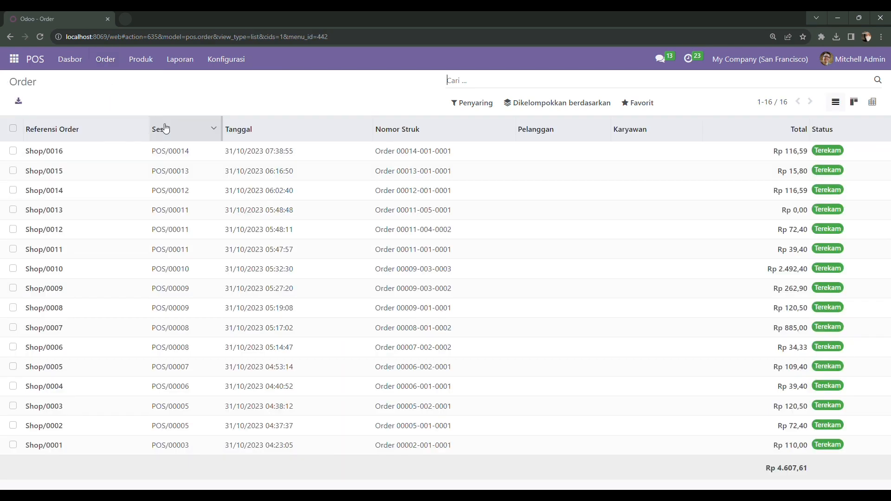
click(14, 152)
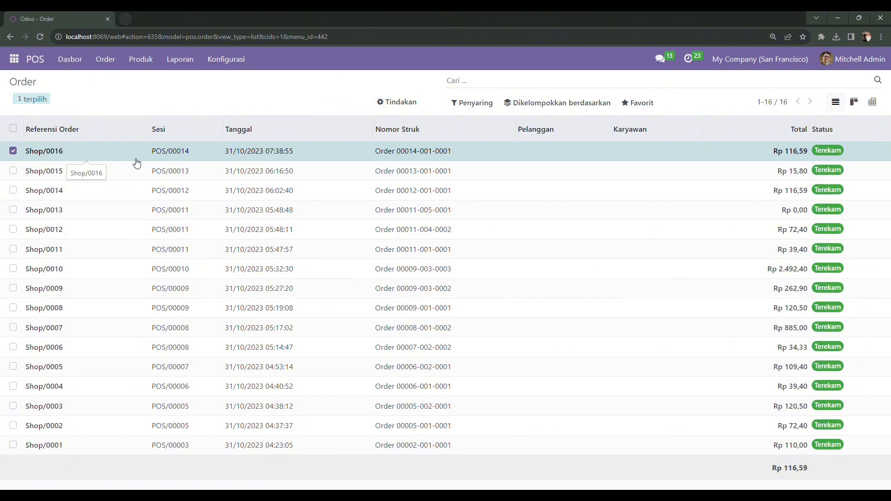
click(17, 157)
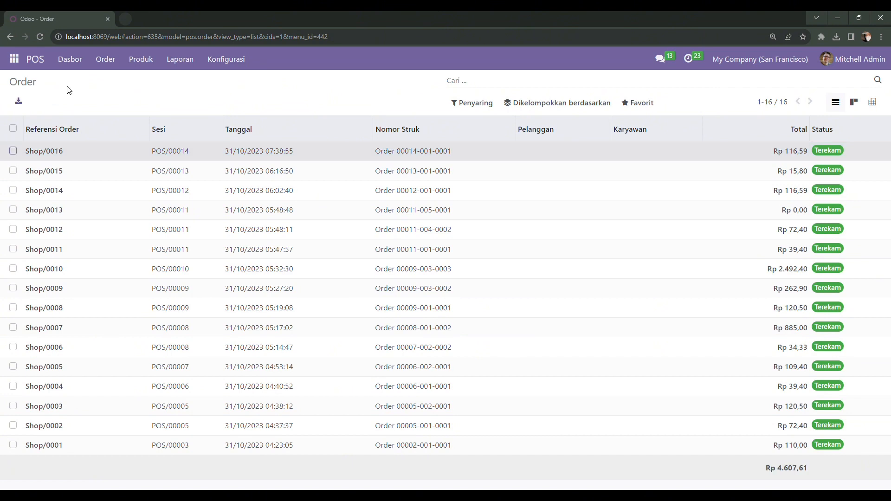
click(116, 58)
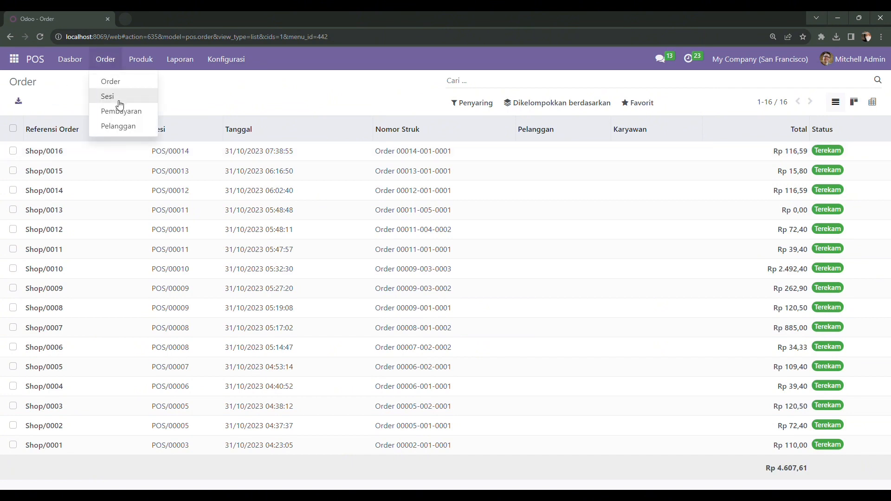
Step: Open order Shop/0016 from the orders of session POS/00014
click(120, 101)
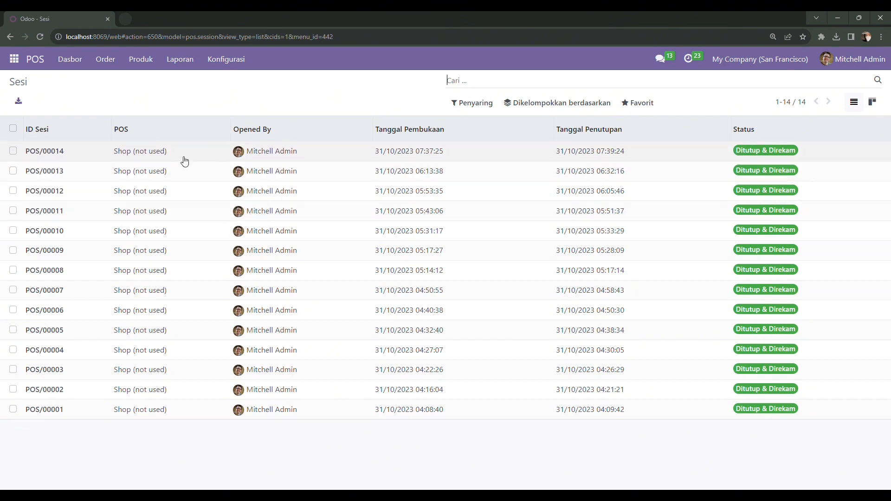
click(157, 159)
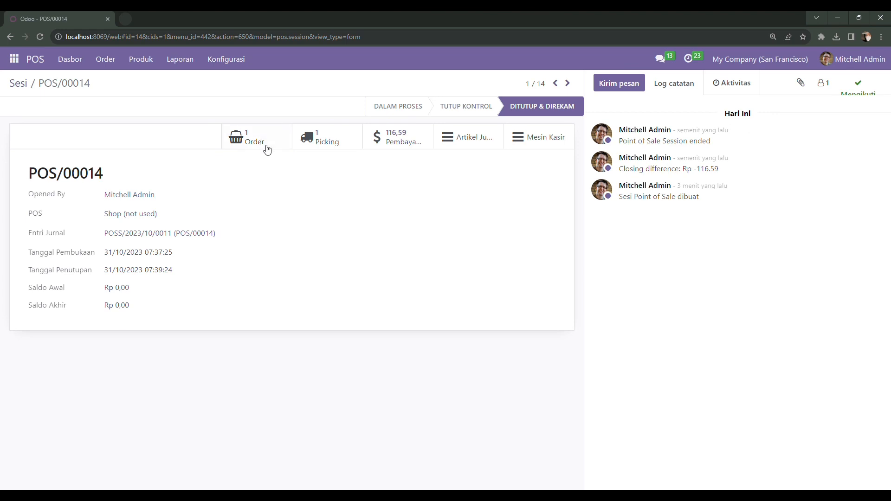
click(245, 147)
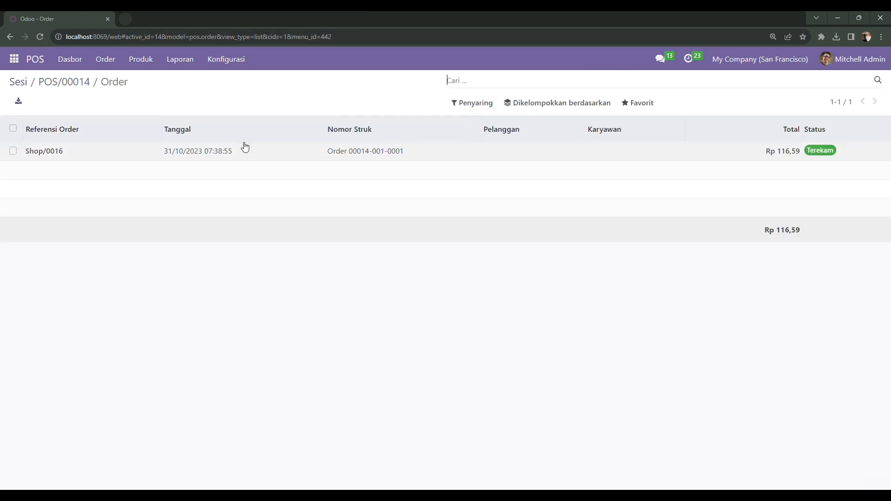
click(85, 156)
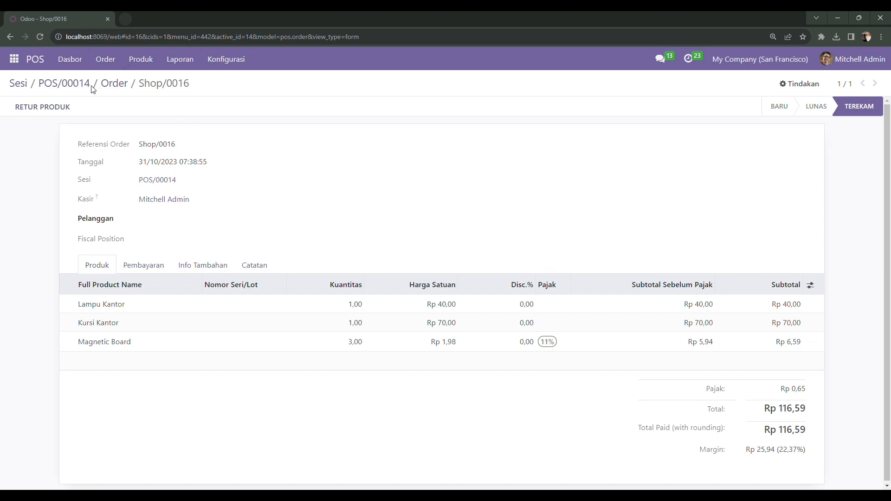
Step: Reopen Shop/0016 via session POS/00014 to review its three lines and Rp 116,59 total
click(22, 86)
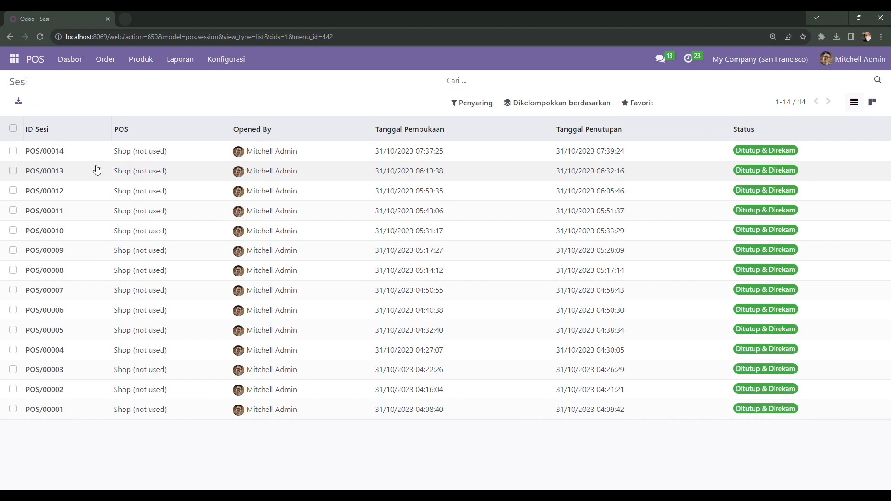
click(113, 150)
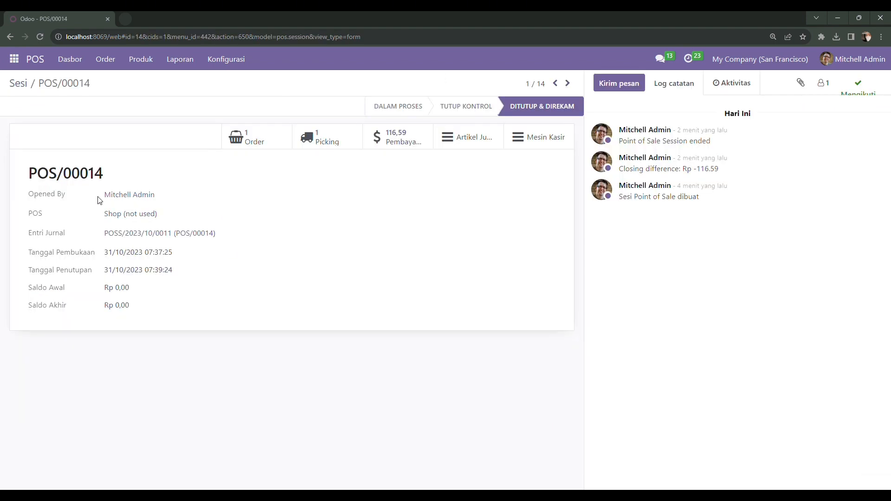
click(255, 139)
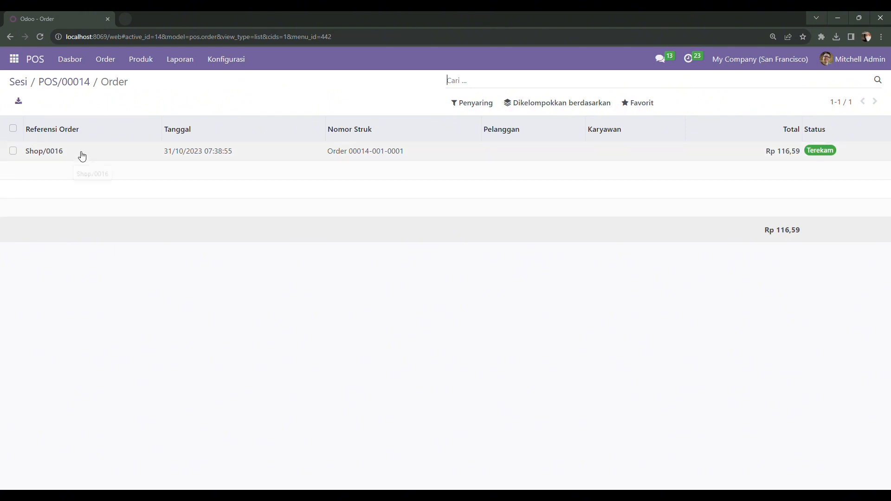
click(103, 157)
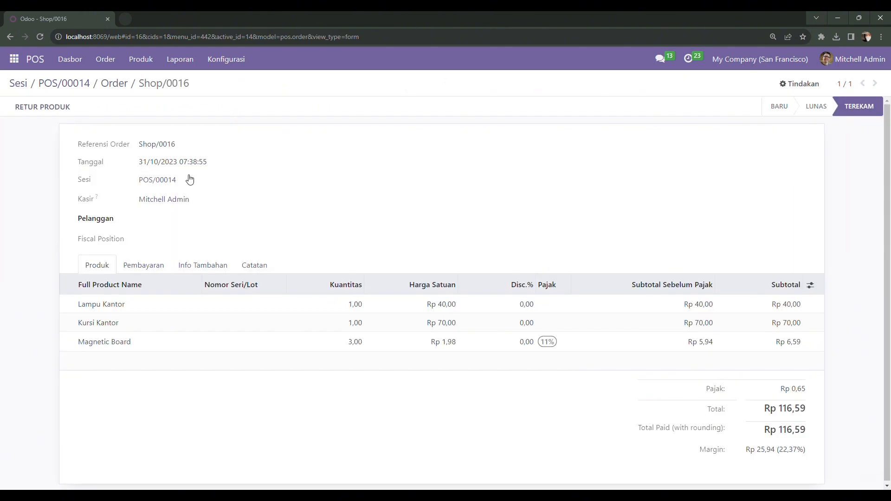